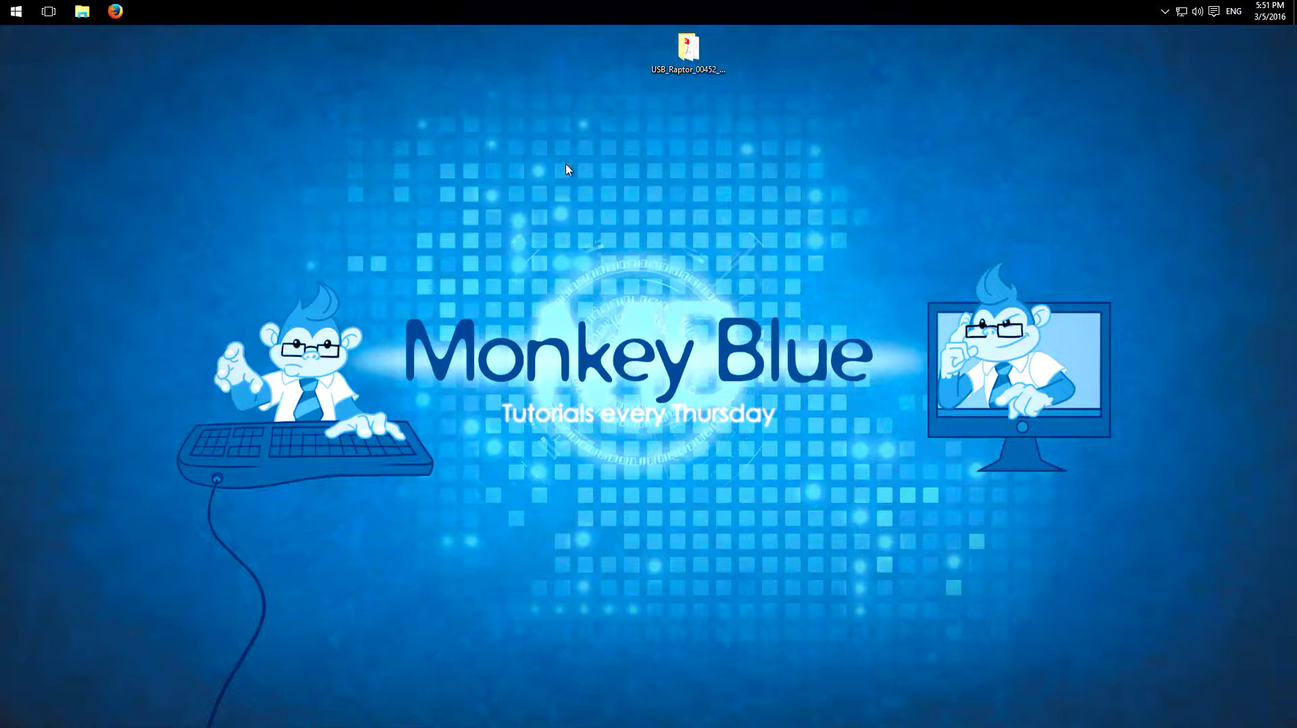
- Download the USB Raptor zip package from SourceForge, dismissing Firefox's file prompt
{"action": "left_click", "coordinate": [118, 20]}
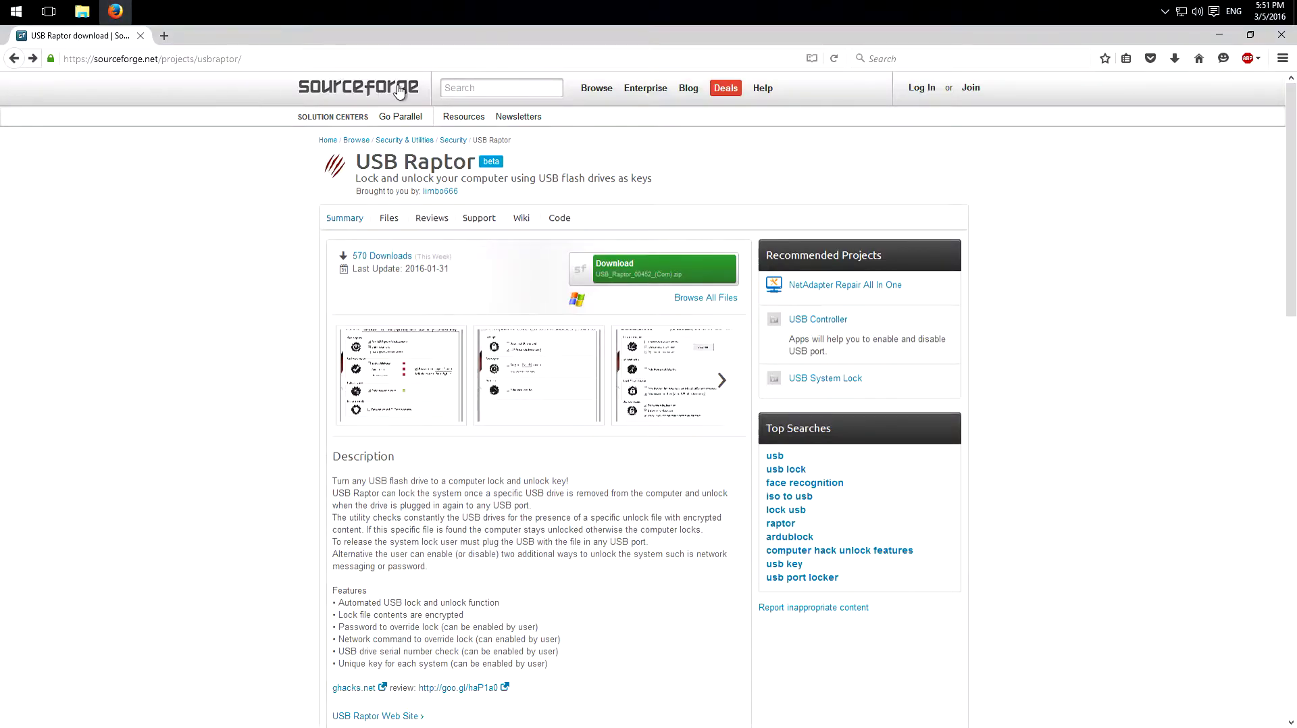
{"action": "left_click", "coordinate": [623, 269]}
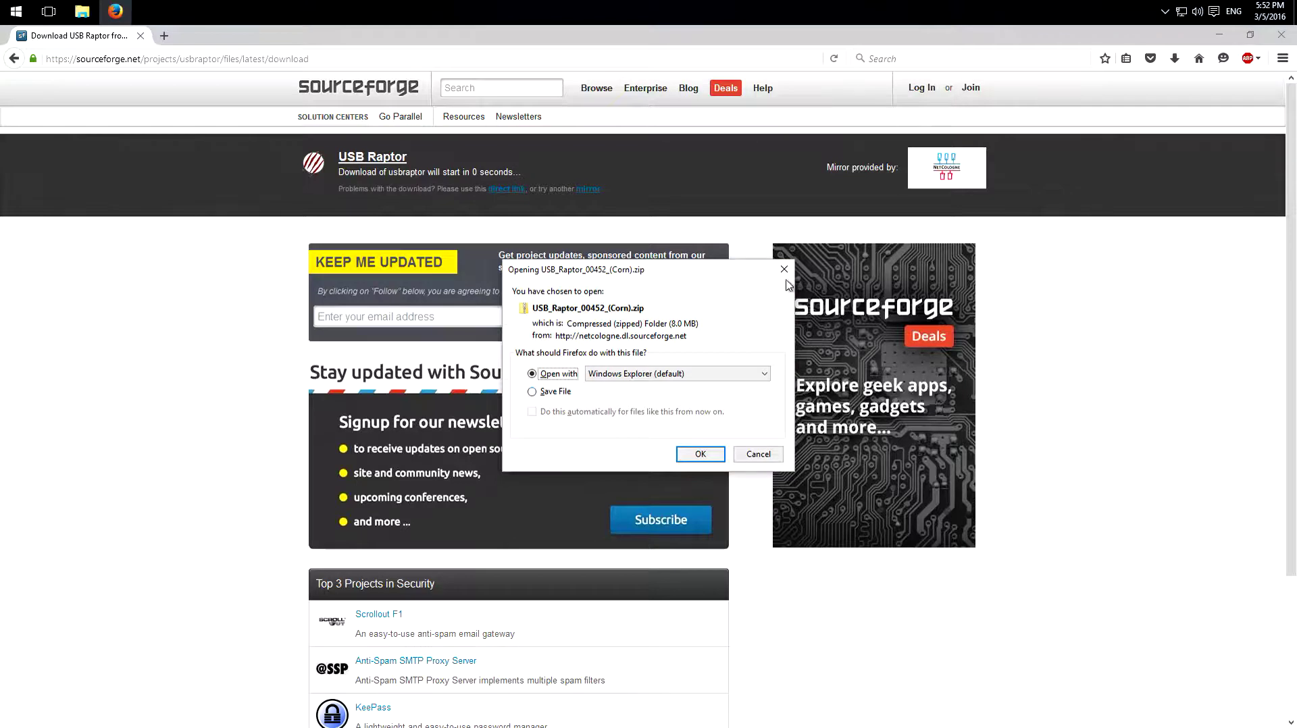
{"action": "left_click", "coordinate": [783, 270]}
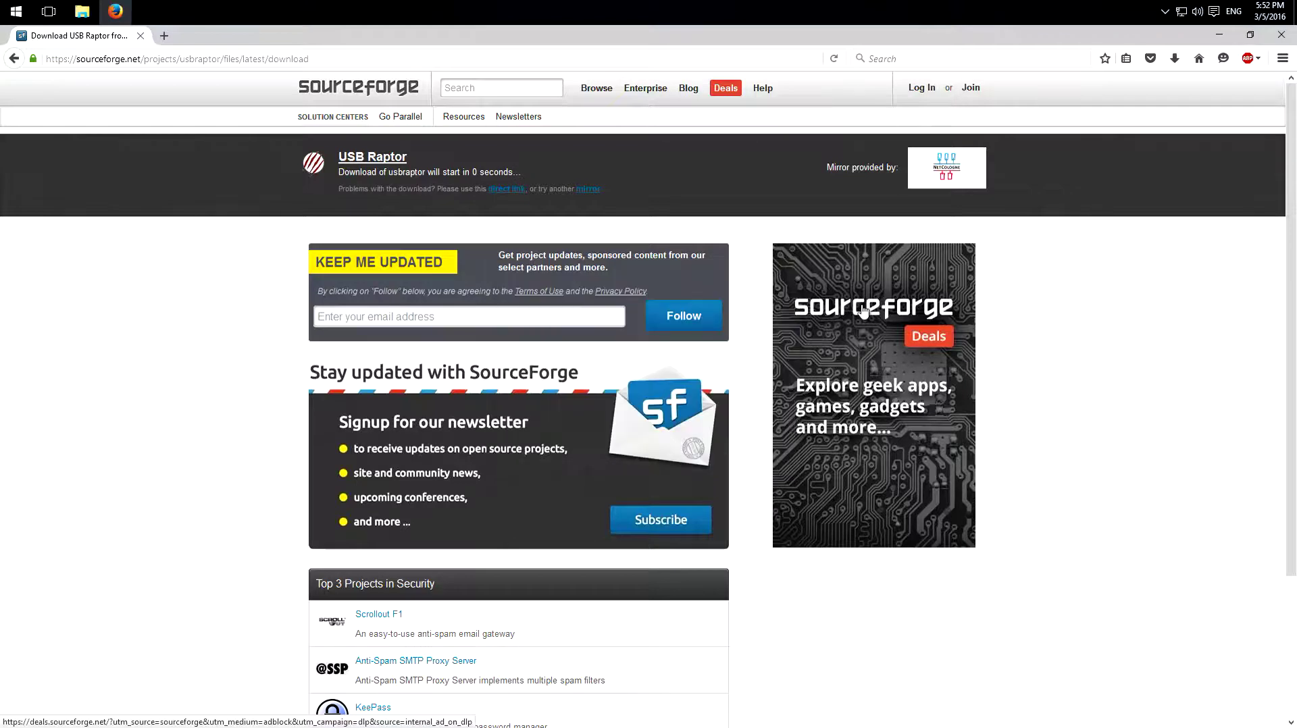
- Open the downloaded zip from the desktop and launch USB Raptor.exe
{"action": "left_click", "coordinate": [1213, 38]}
{"action": "double_click", "coordinate": [721, 67]}
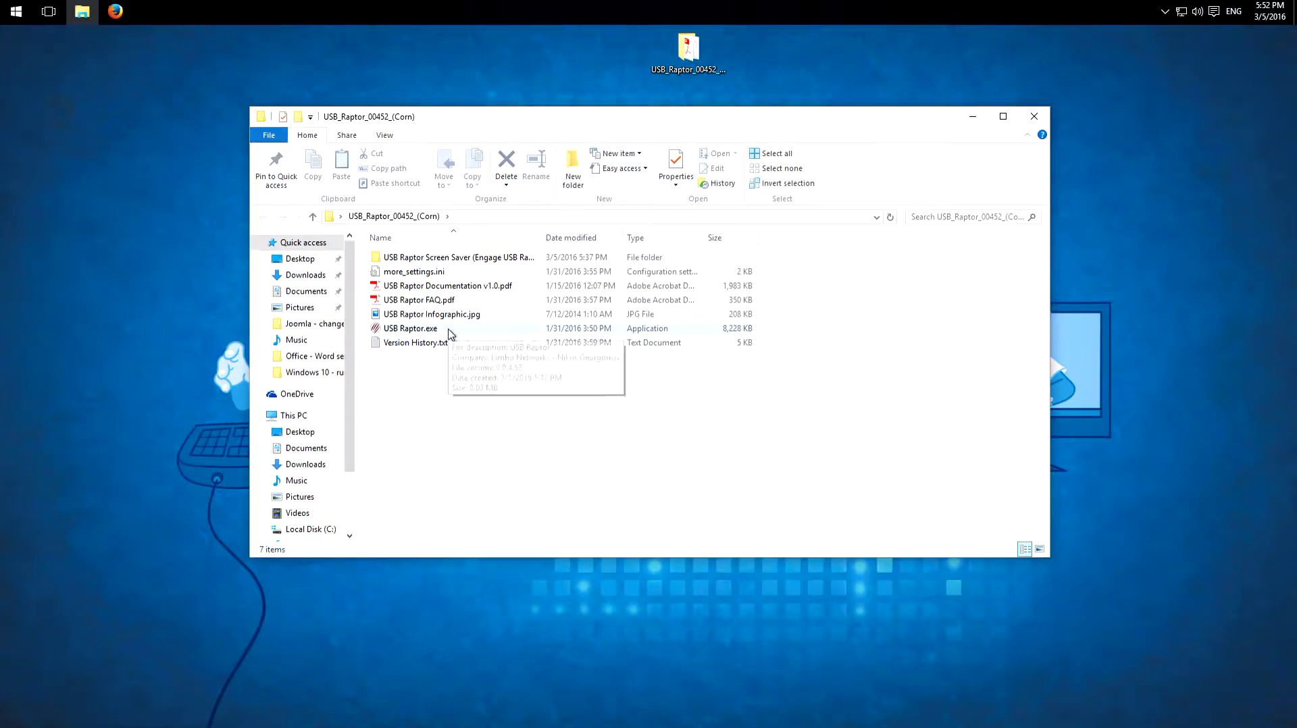
{"action": "double_click", "coordinate": [449, 332]}
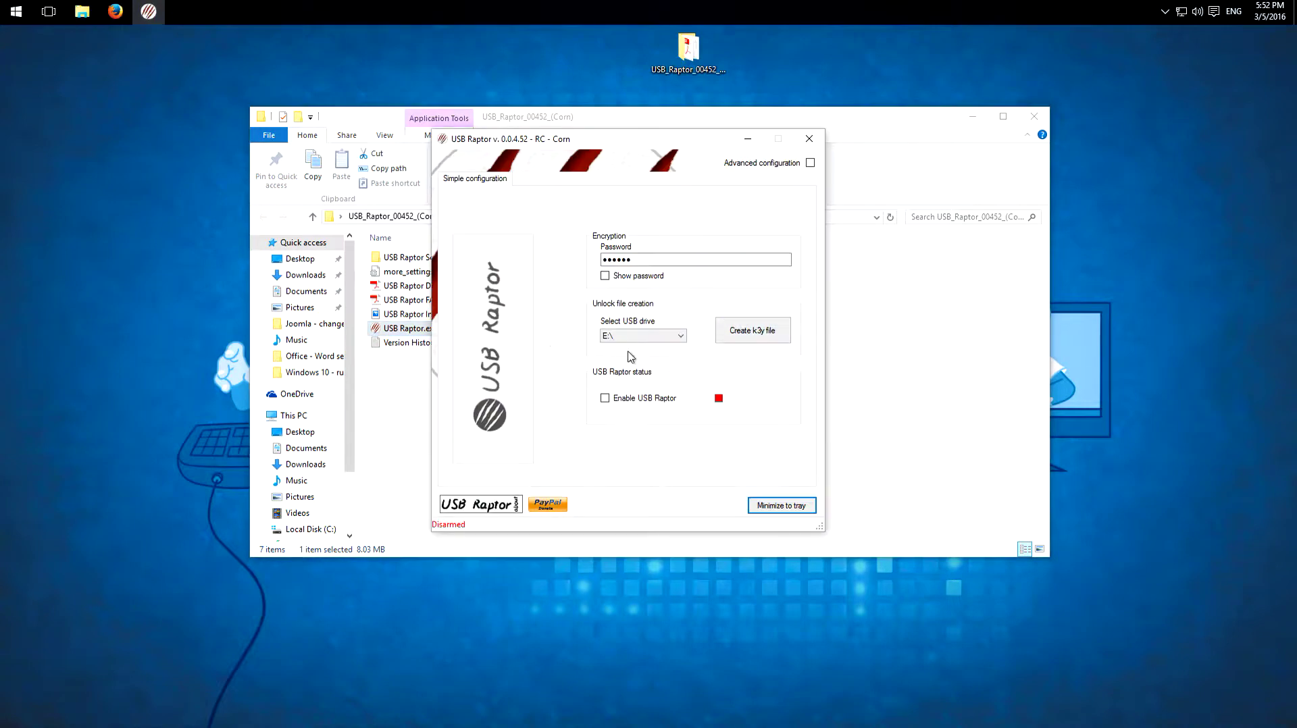
- Replace the existing USB Raptor password with a new one, briefly revealing it
{"action": "left_click_drag", "start_coordinate": [638, 260], "coordinate": [582, 262]}
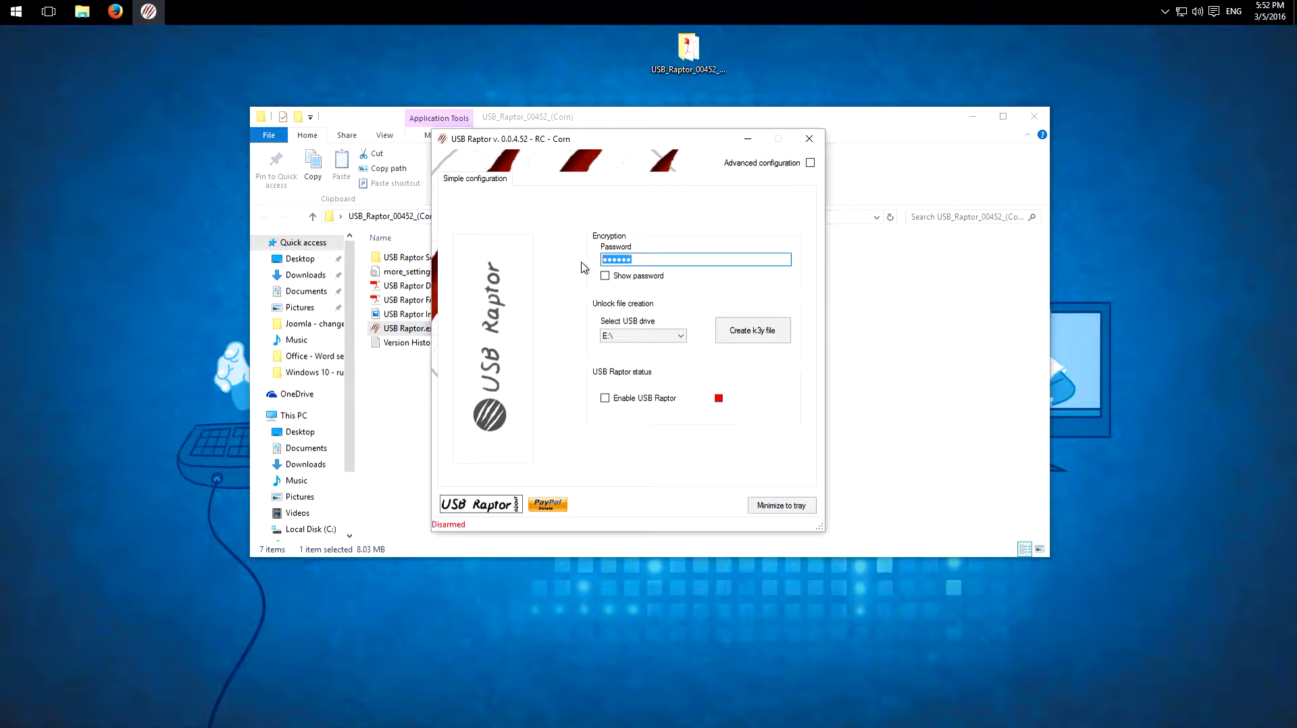
{"action": "type", "text": "••"}
{"action": "left_click", "coordinate": [605, 276]}
{"action": "left_click", "coordinate": [606, 276]}
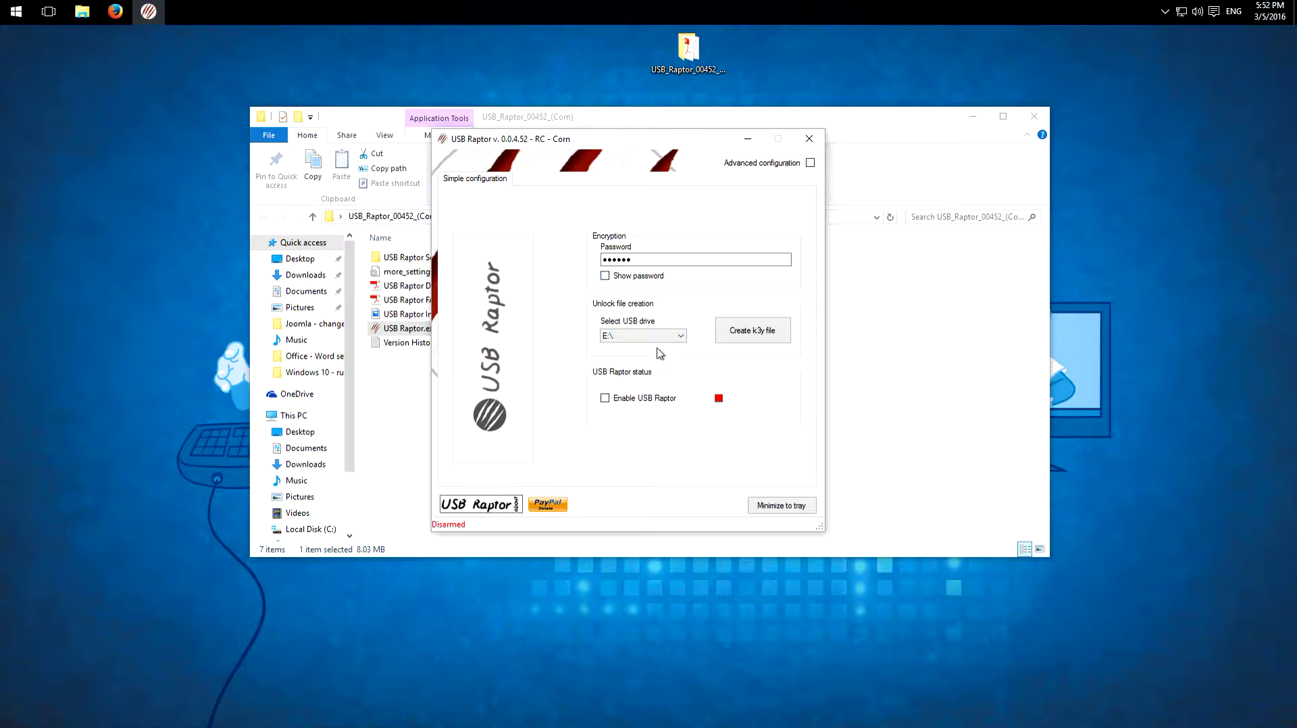
- Create the k3y unlock file on drive E:\ and turn on Advanced configuration
{"action": "left_click", "coordinate": [674, 337]}
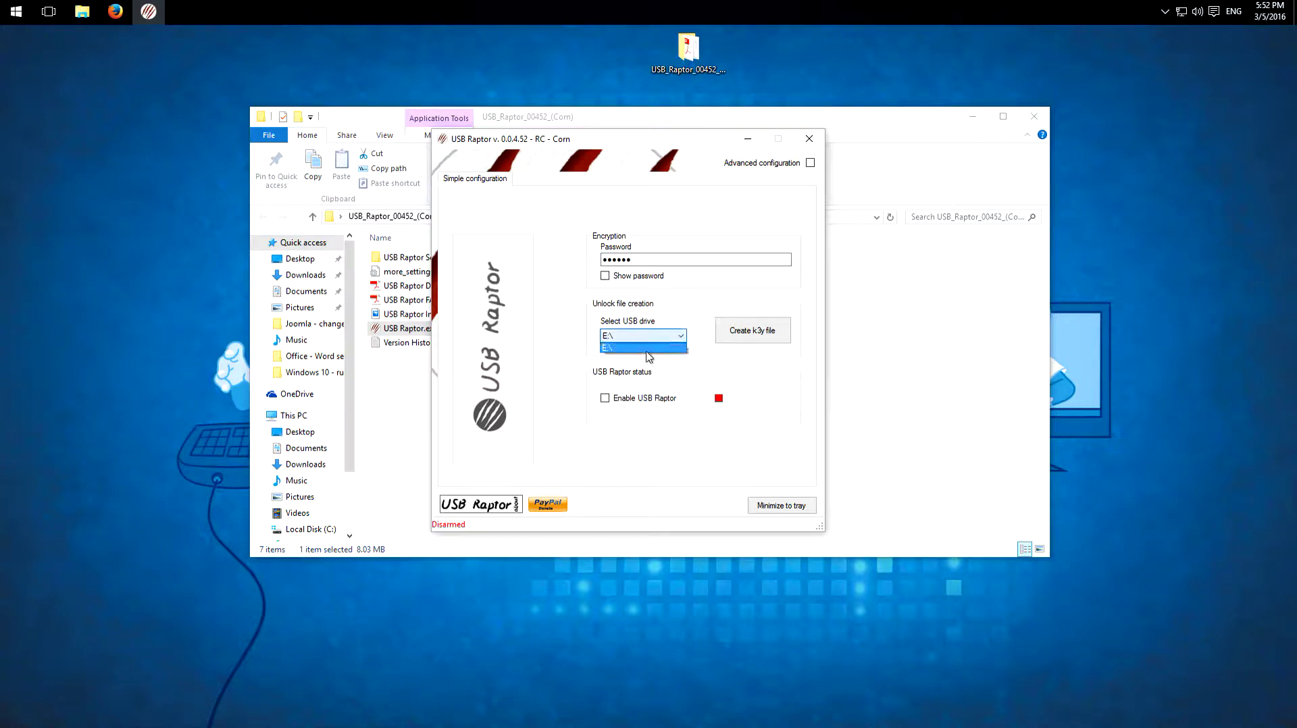
{"action": "left_click", "coordinate": [655, 347]}
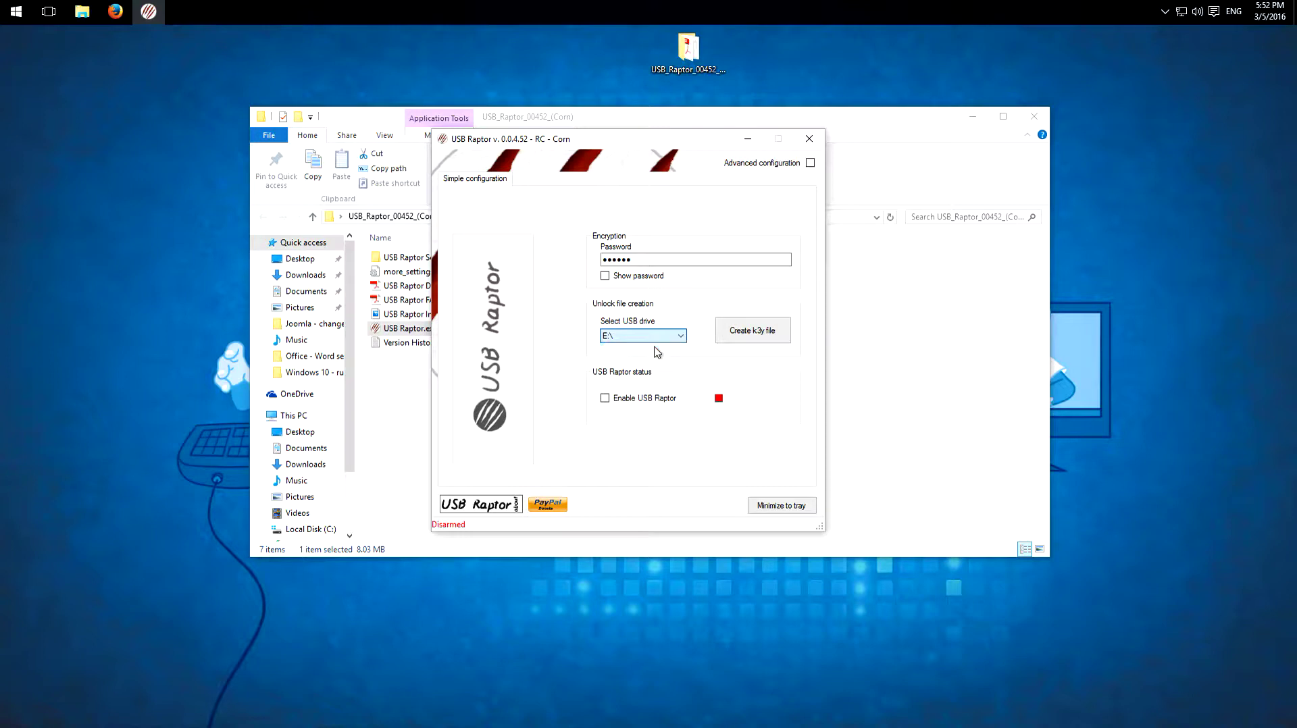
{"action": "left_click", "coordinate": [752, 337]}
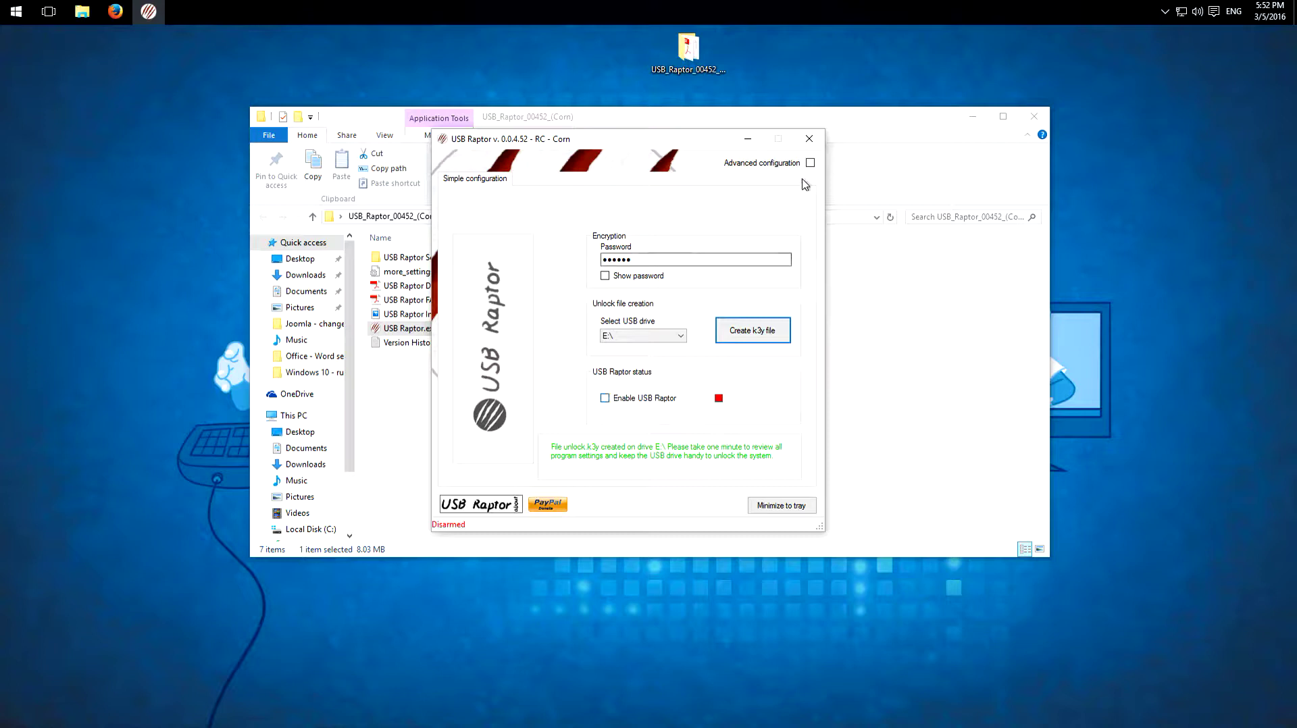
{"action": "left_click", "coordinate": [810, 164]}
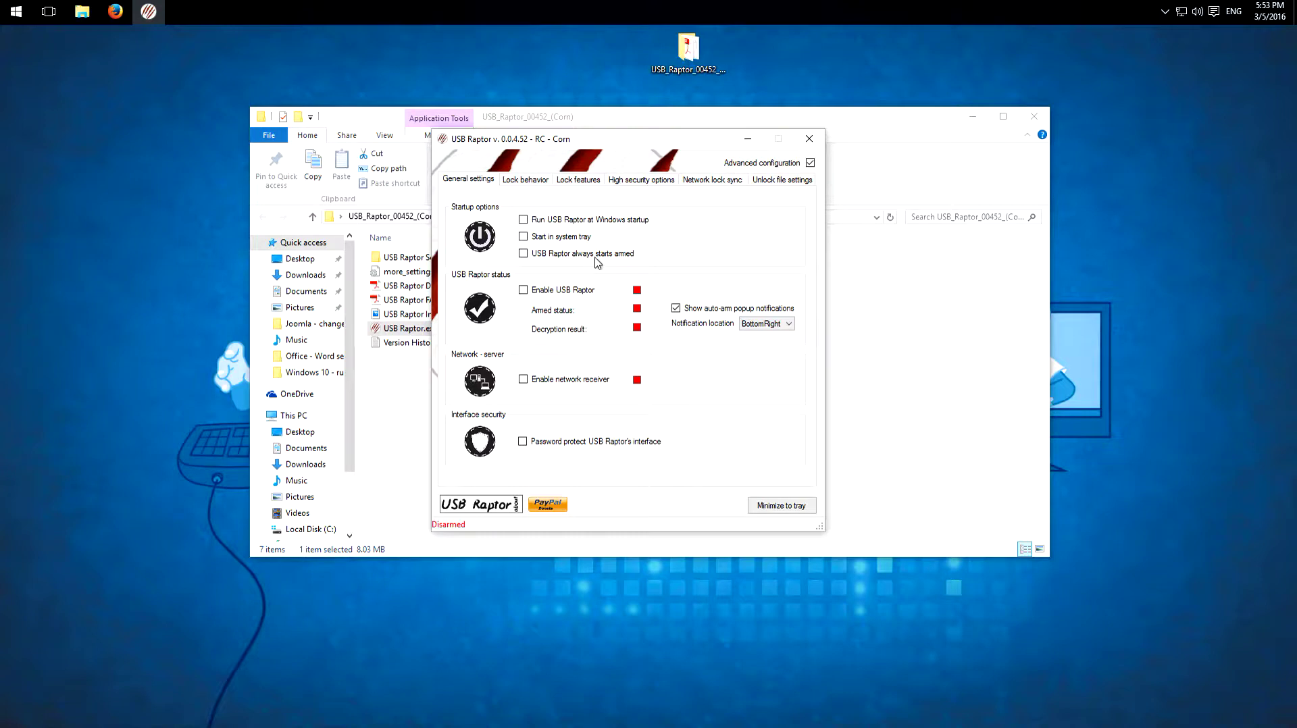
- Enable Run at Windows startup, Start in system tray and Always start armed, accepting the warning
{"action": "left_click", "coordinate": [524, 220]}
{"action": "left_click", "coordinate": [524, 236]}
{"action": "left_click", "coordinate": [523, 253]}
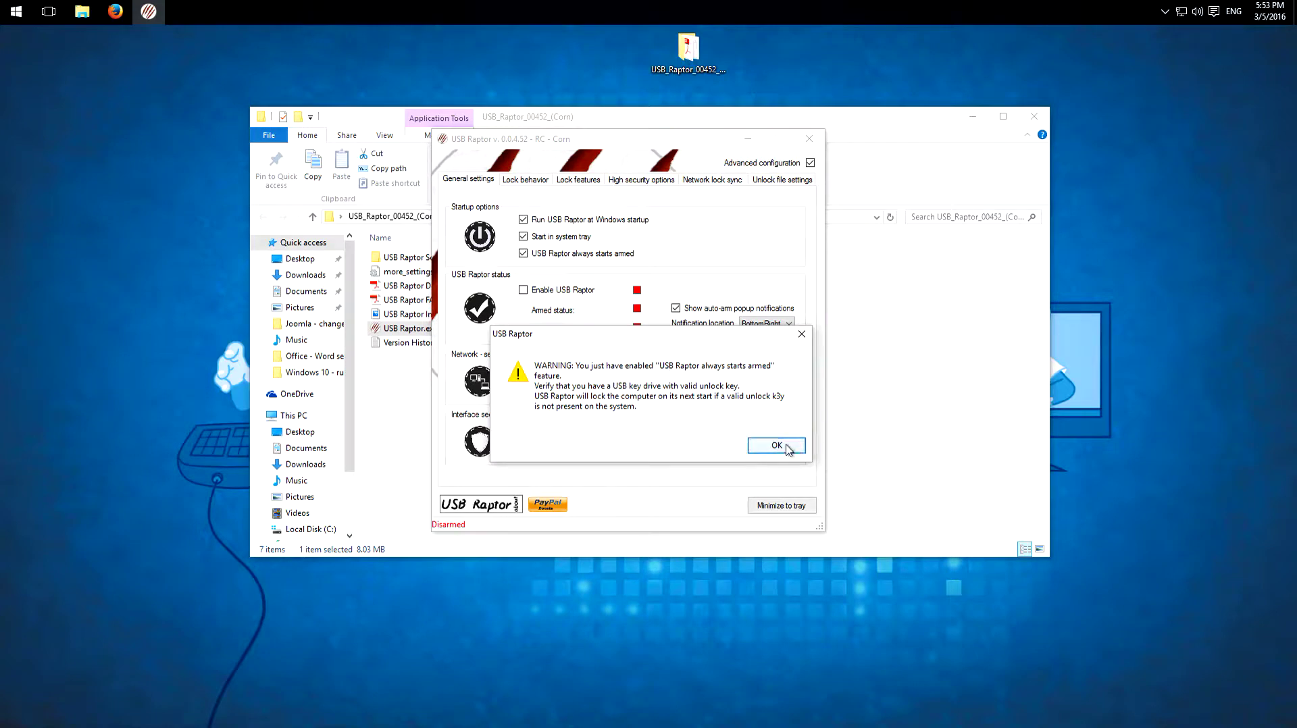
{"action": "left_click", "coordinate": [775, 447]}
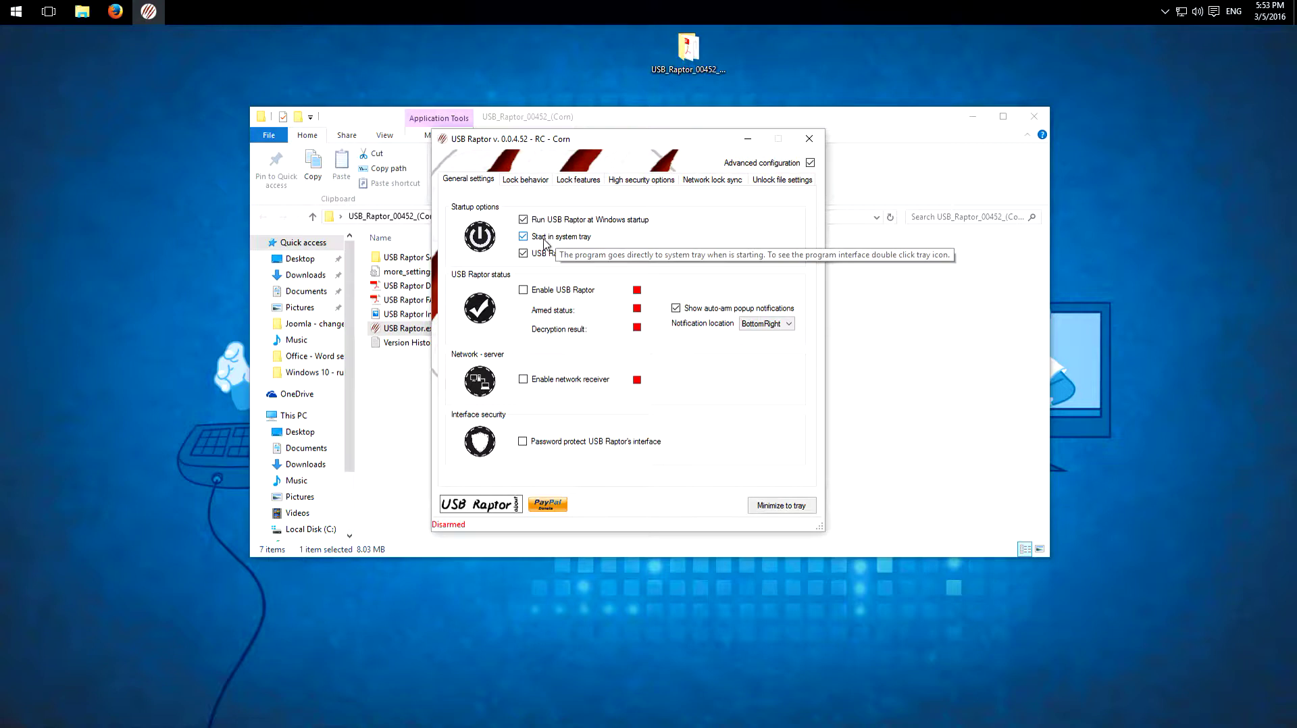
{"action": "left_click", "coordinate": [1164, 8]}
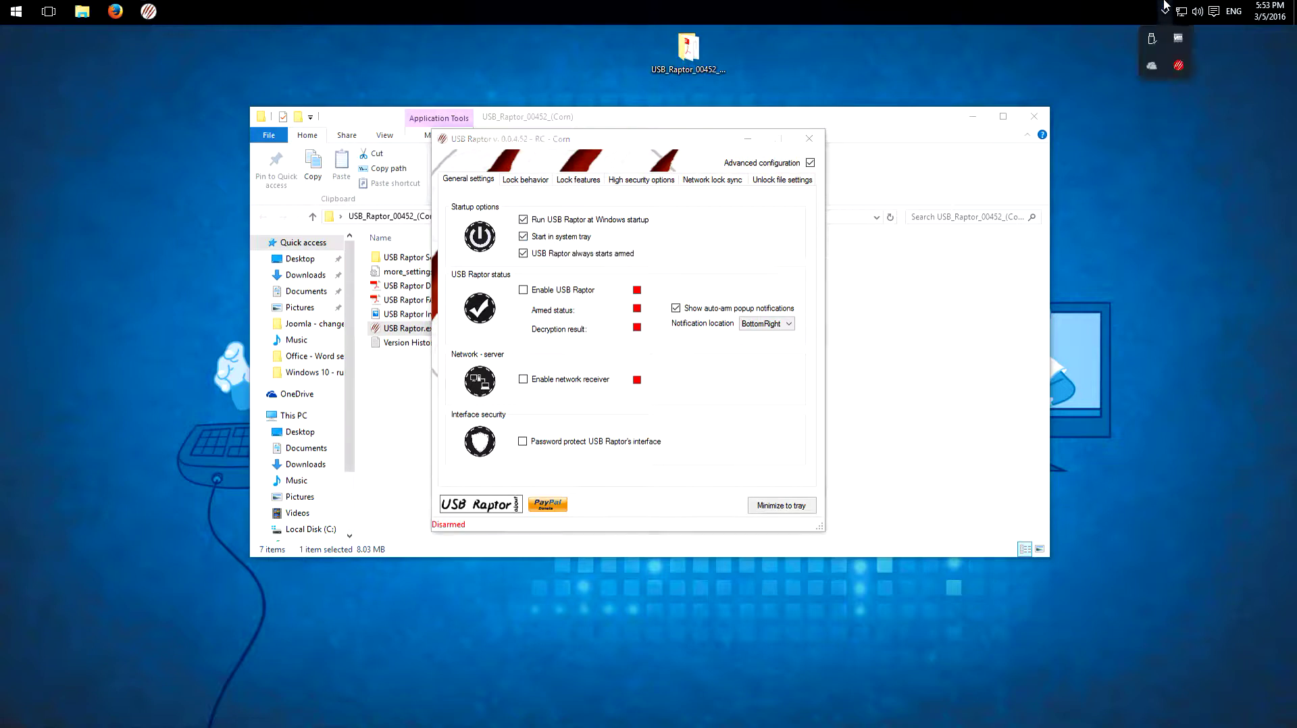
{"action": "left_click", "coordinate": [1164, 8]}
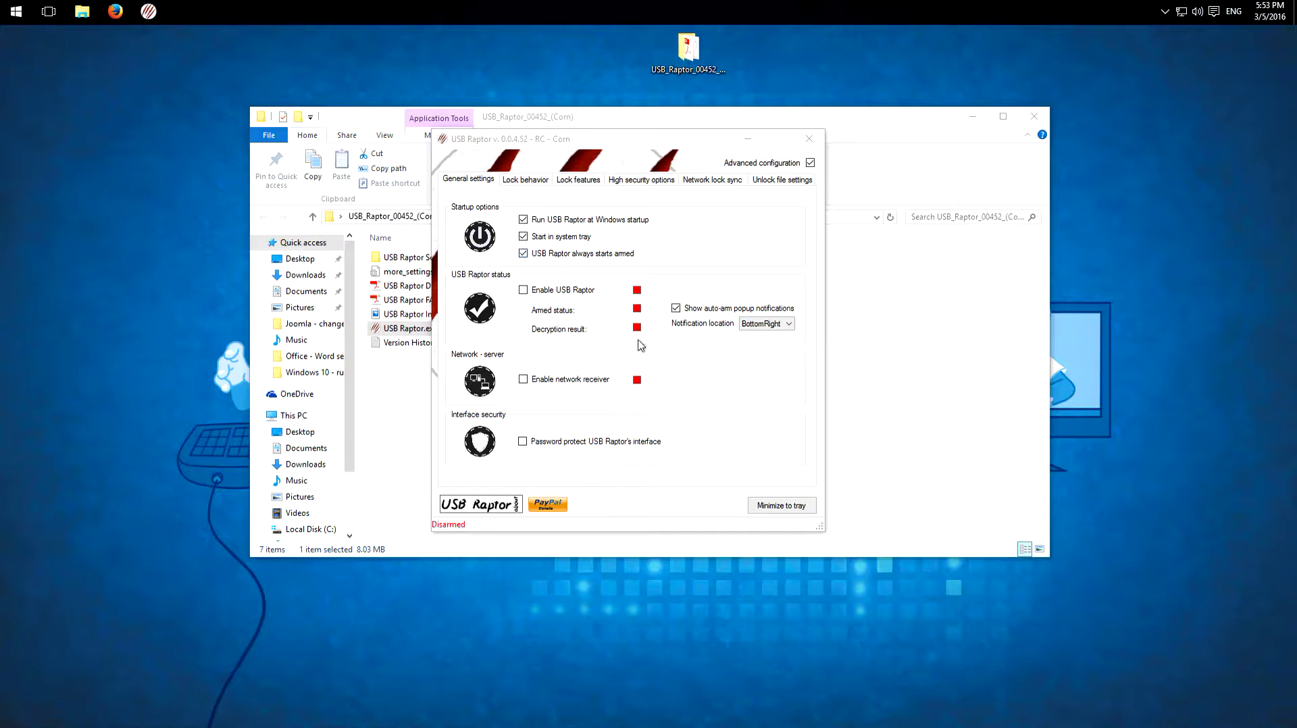
- Test-arm then disarm USB Raptor, and enable password protection for its interface
{"action": "left_click", "coordinate": [557, 292]}
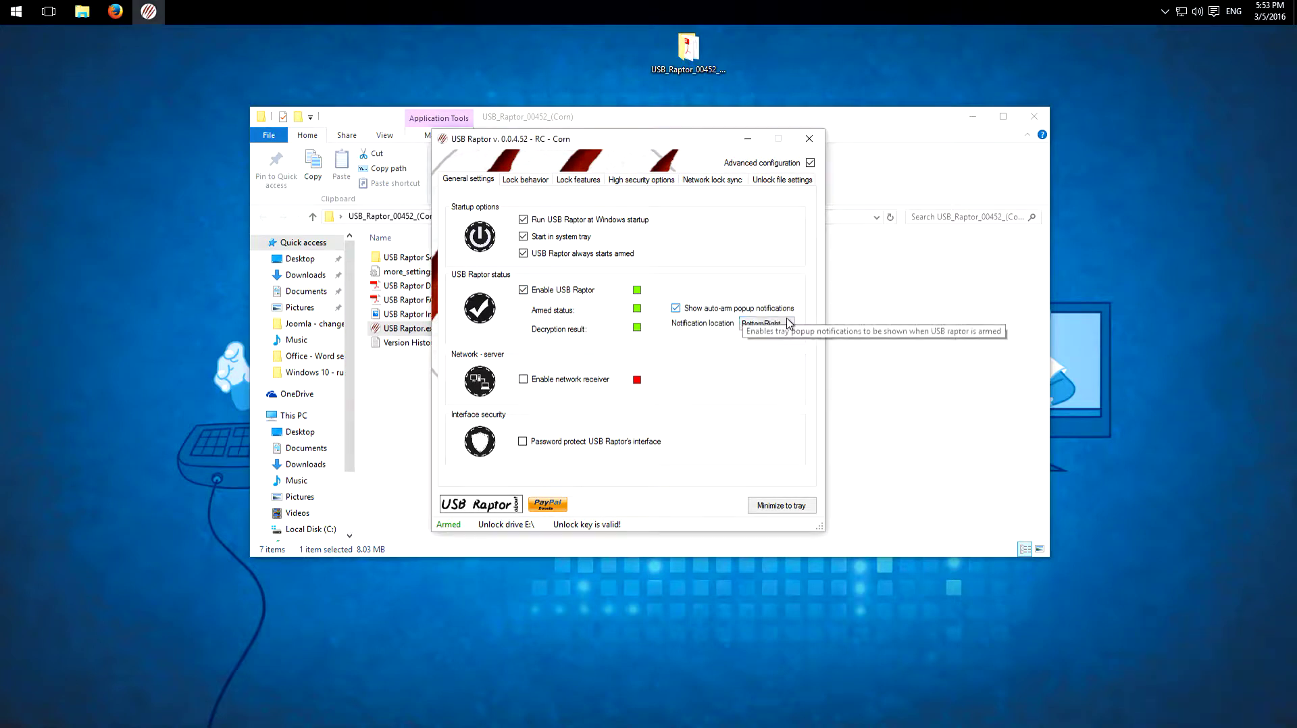
{"action": "left_click", "coordinate": [552, 295]}
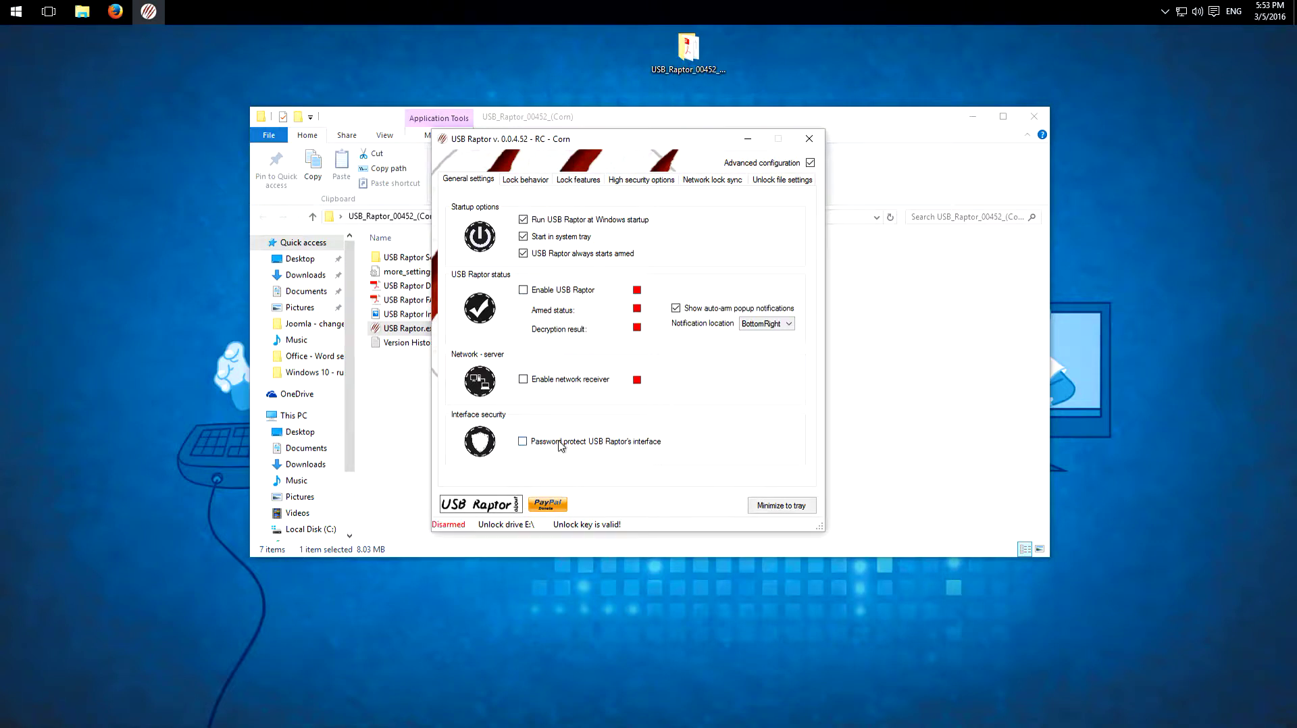
{"action": "left_click", "coordinate": [559, 443]}
- On Lock behavior, try System lock, then reselect USB Raptor lock (Insane mode)
{"action": "left_click", "coordinate": [528, 180]}
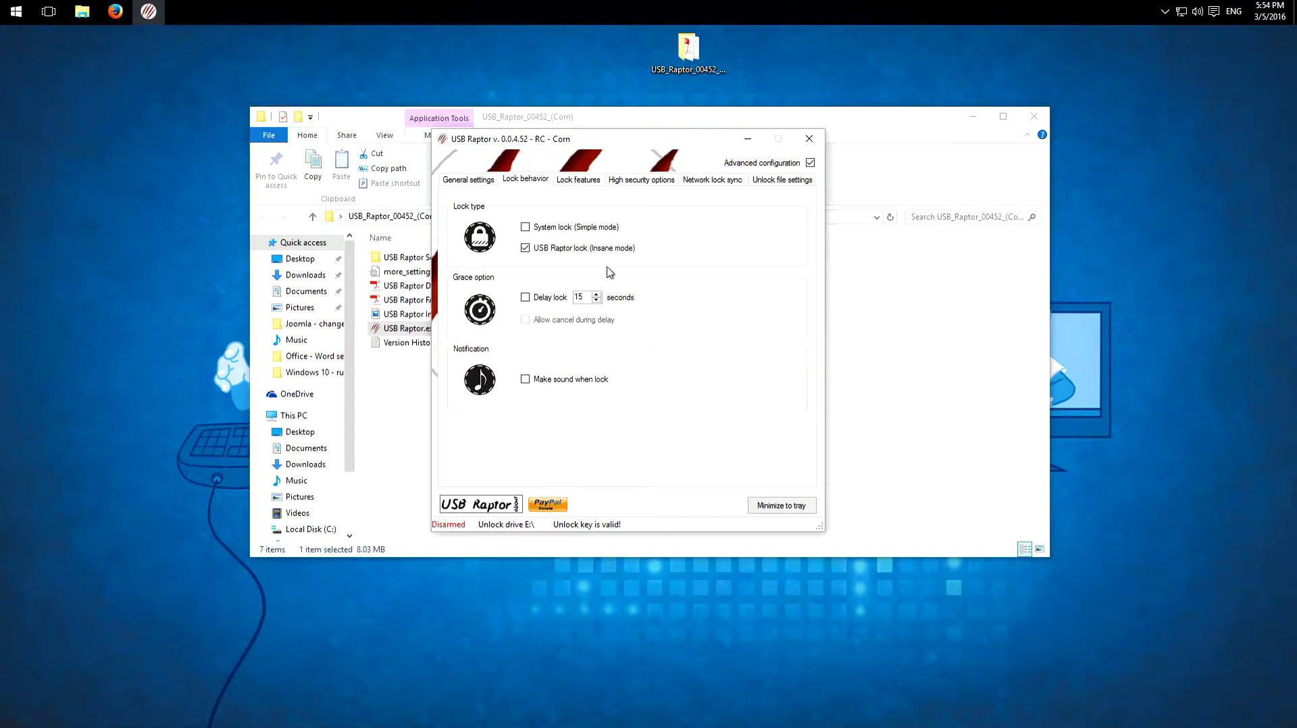
{"action": "left_click", "coordinate": [551, 228]}
{"action": "left_click", "coordinate": [560, 248]}
- View the Lock features tab and read the backdoor access option tooltips
{"action": "left_click", "coordinate": [575, 184]}
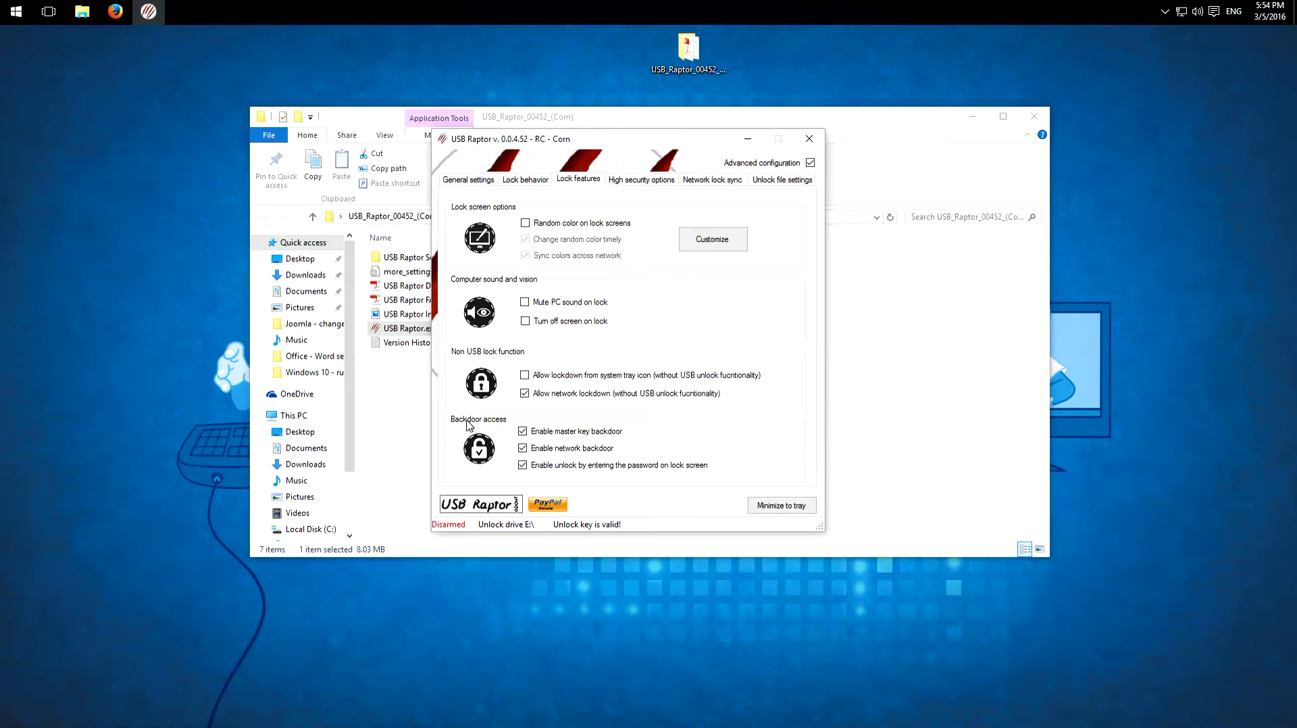
- View High security options and read the tooltip for Don't accept keys created on other systems
{"action": "mouse_move", "coordinate": [576, 434]}
{"action": "mouse_move", "coordinate": [612, 471]}
{"action": "left_click", "coordinate": [633, 182]}
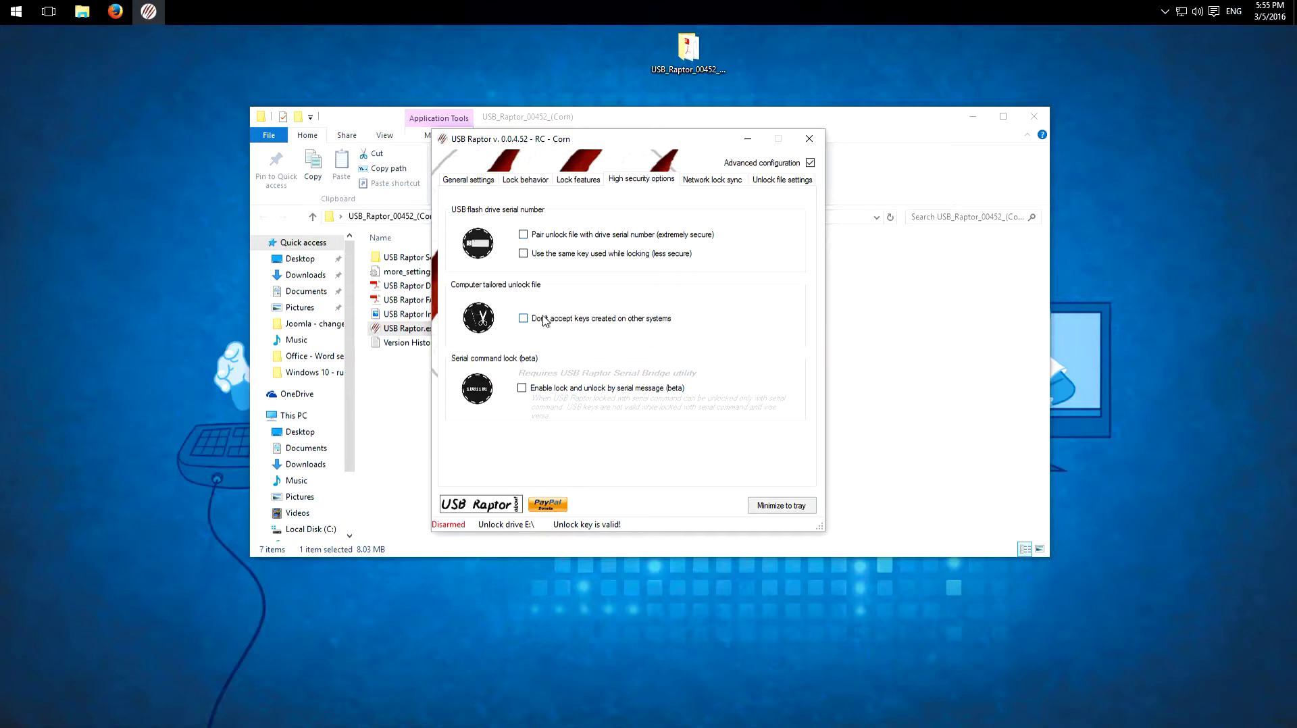
{"action": "mouse_move", "coordinate": [575, 320]}
- Look over the Network lock sync tab, then move to Unlock file settings
{"action": "left_click", "coordinate": [708, 180]}
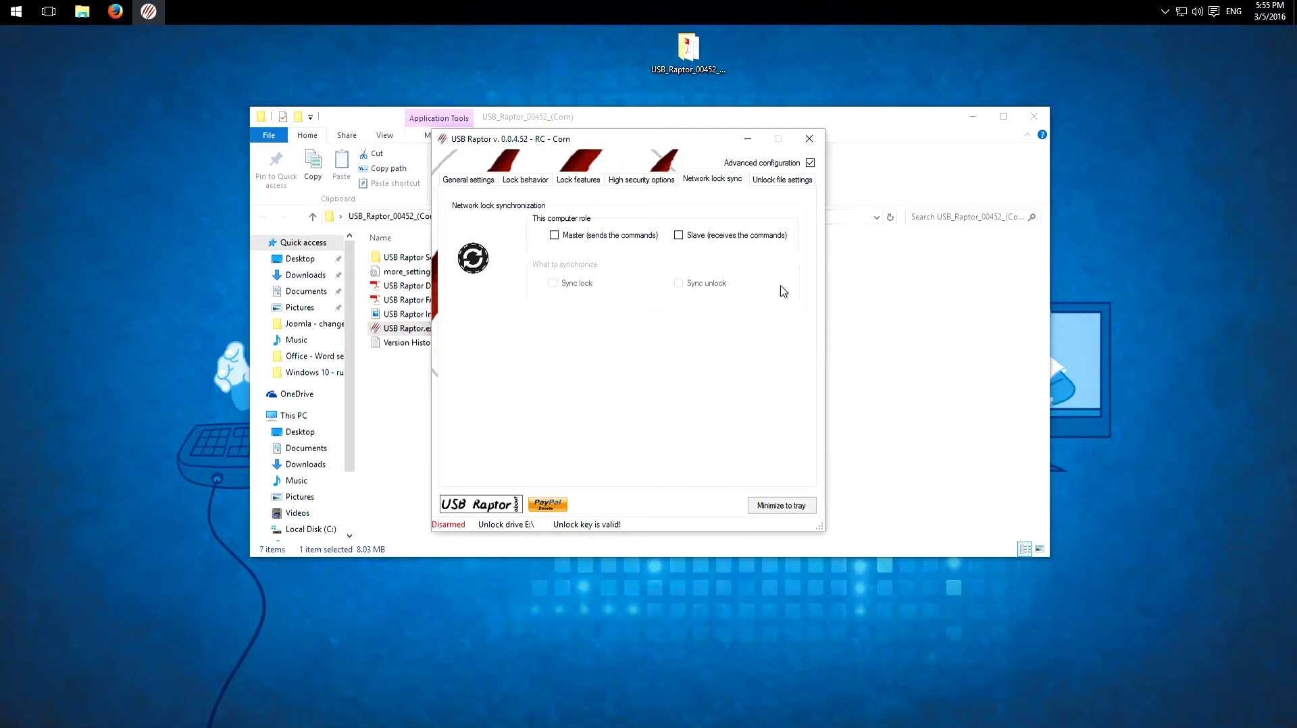
{"action": "left_click", "coordinate": [782, 181]}
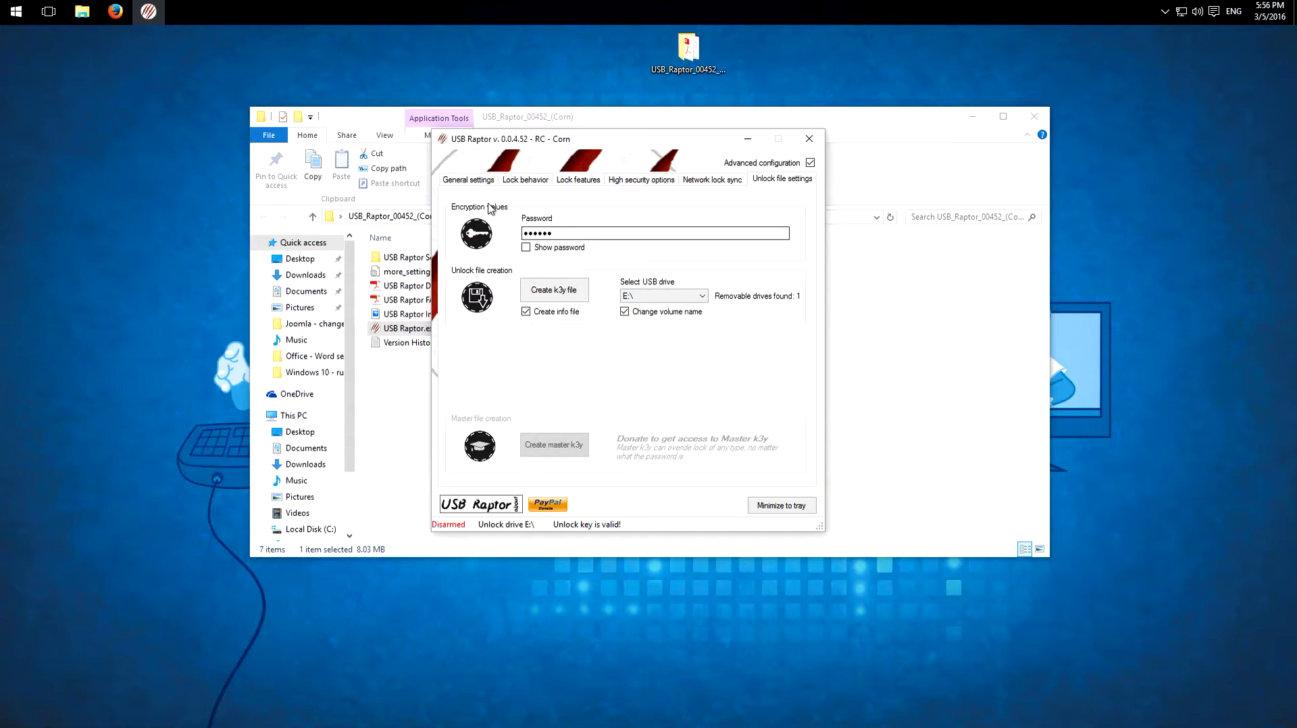
- Arm USB Raptor from General settings, then unlock the lock screen by entering the password
{"action": "left_click", "coordinate": [479, 182]}
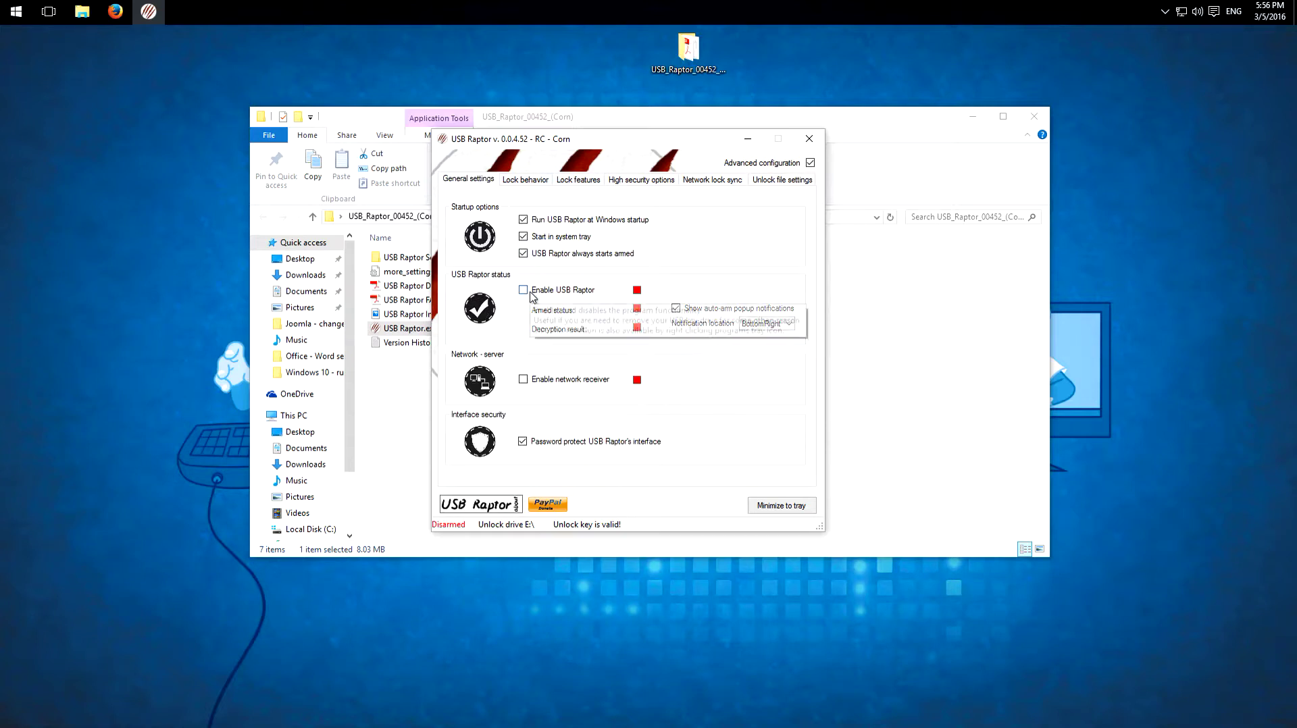
{"action": "left_click", "coordinate": [537, 295]}
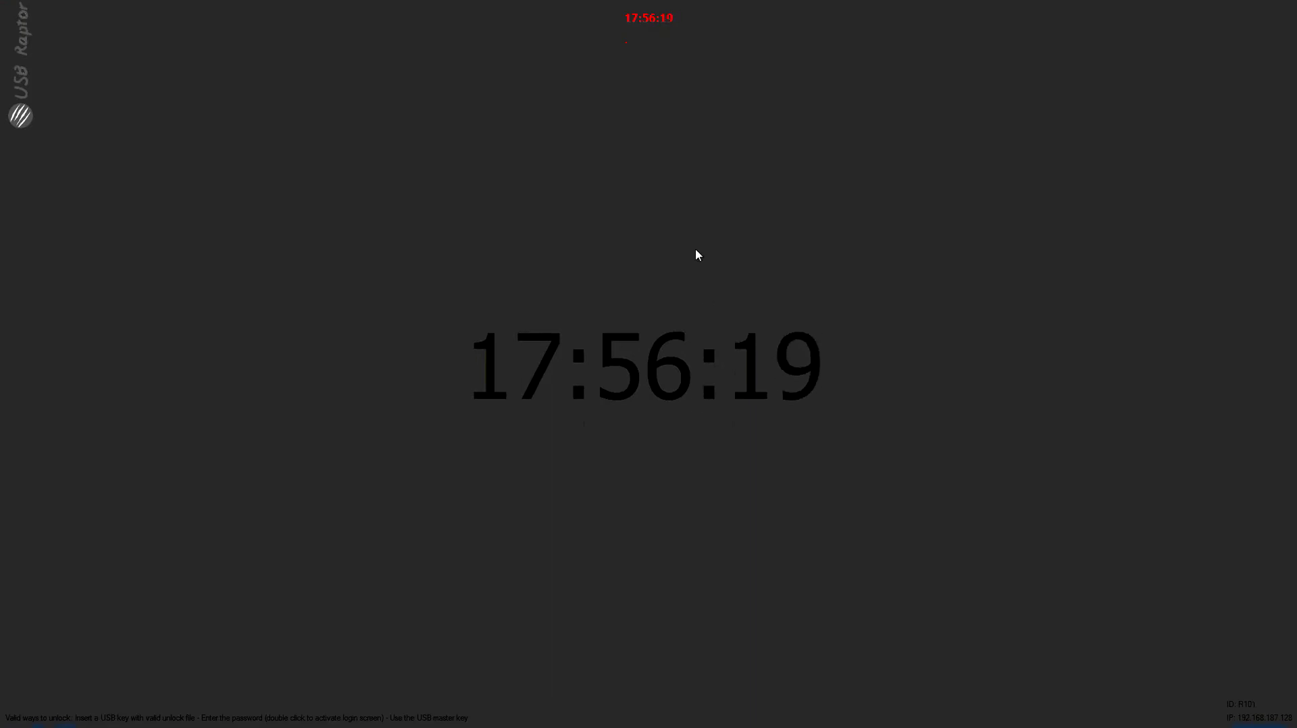
{"action": "double_click", "coordinate": [696, 250]}
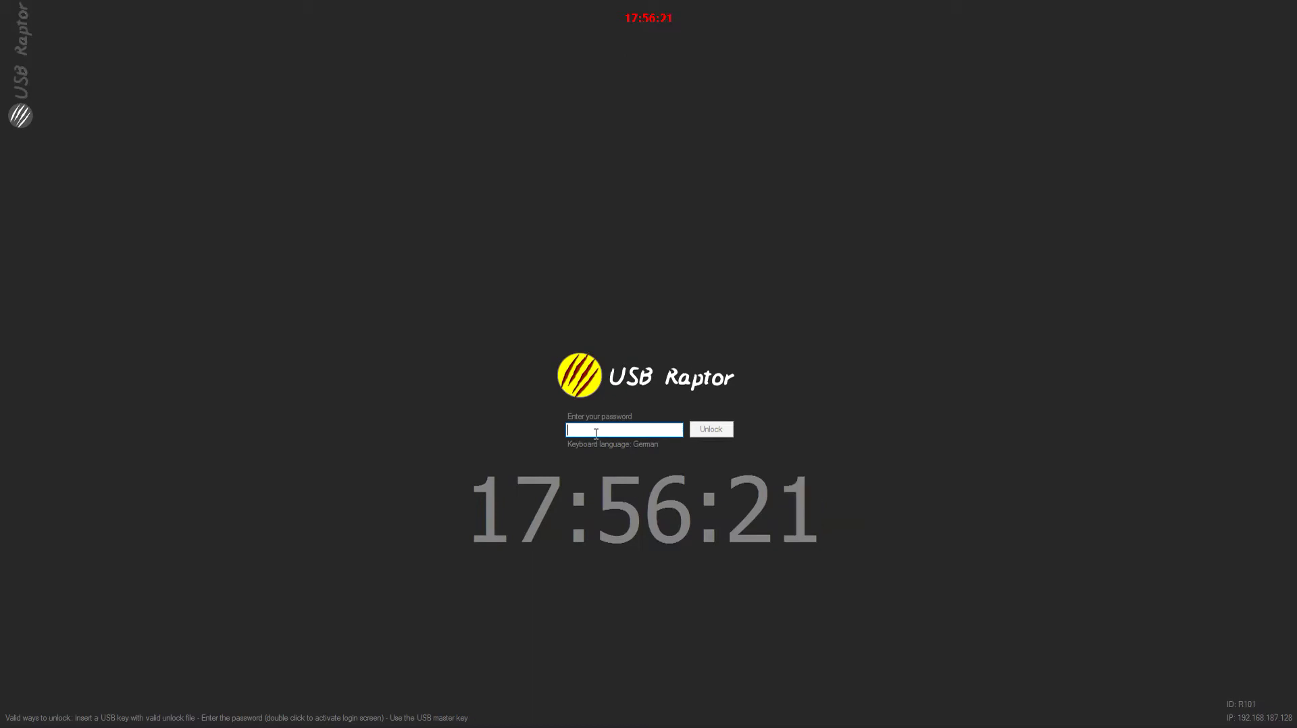
{"action": "type", "text": "xxxxx"}
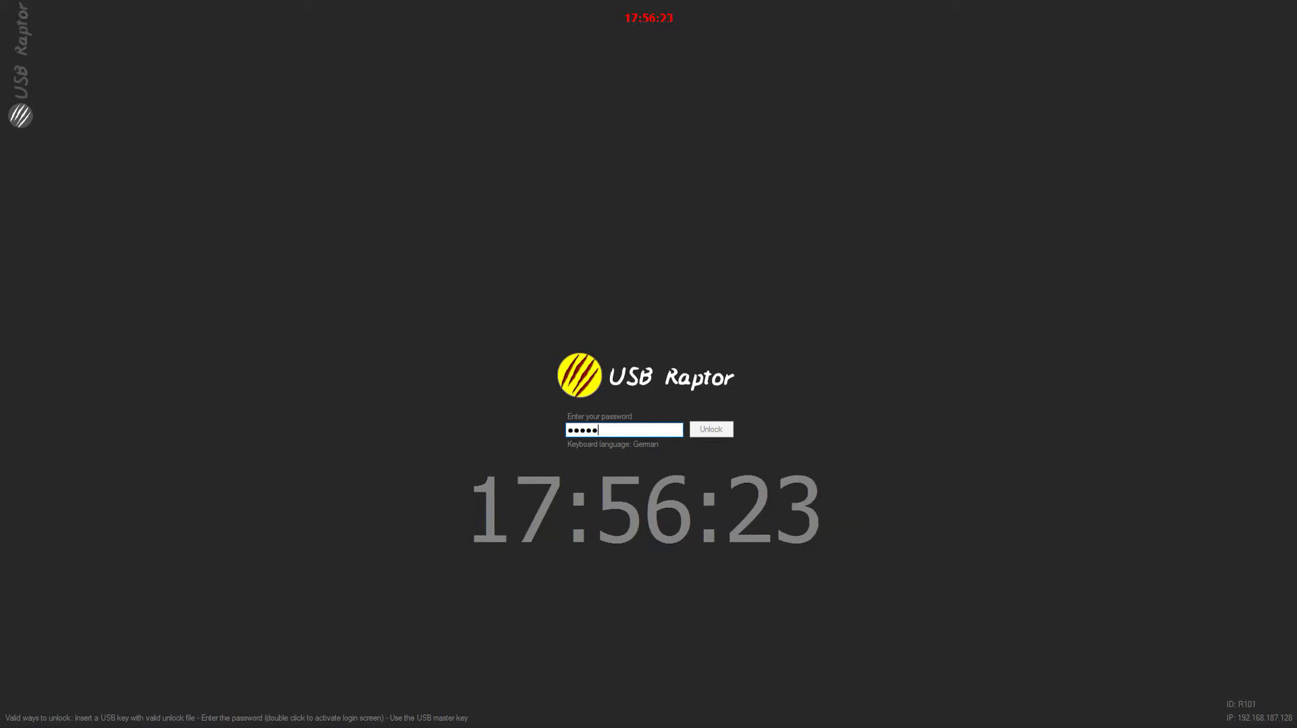
{"action": "type", "text": "xxx"}
{"action": "key", "text": "Return"}
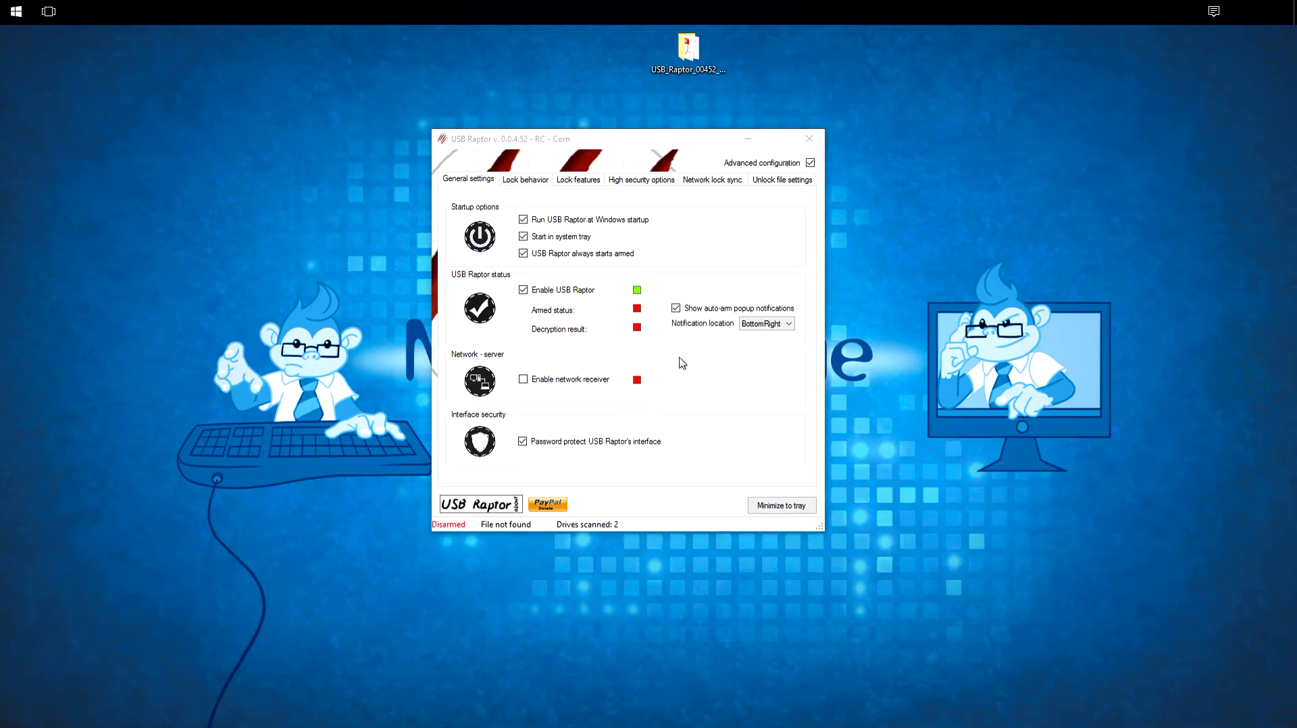
{"action": "left_click", "coordinate": [658, 354]}
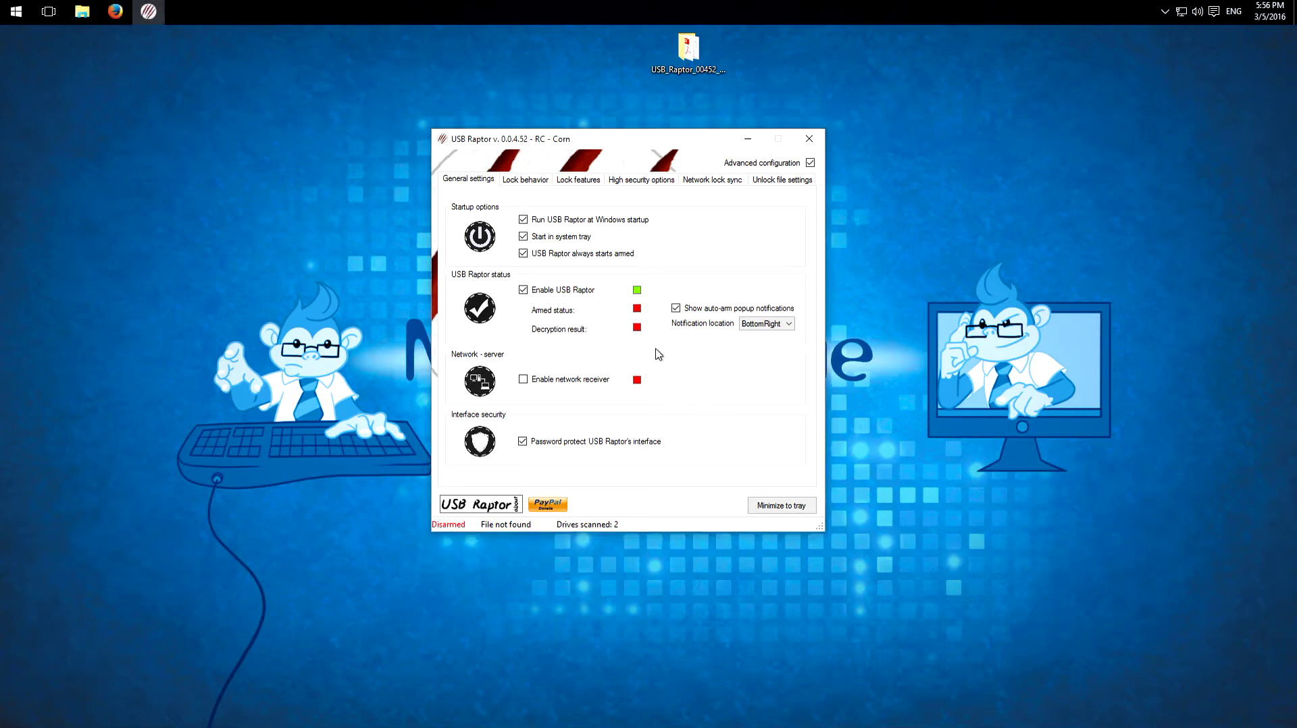